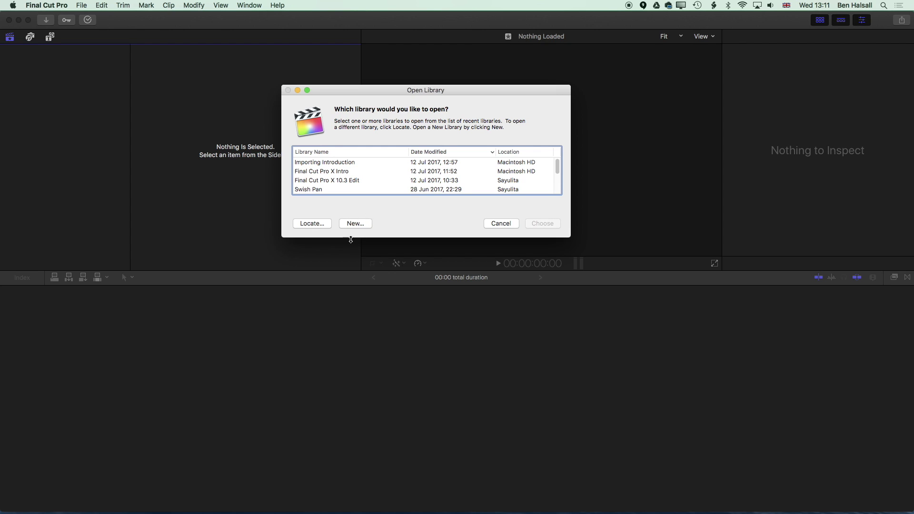
Create a new library named 'Importing Issue' and bring up the CANON card clips in Media Import.
click(356, 223)
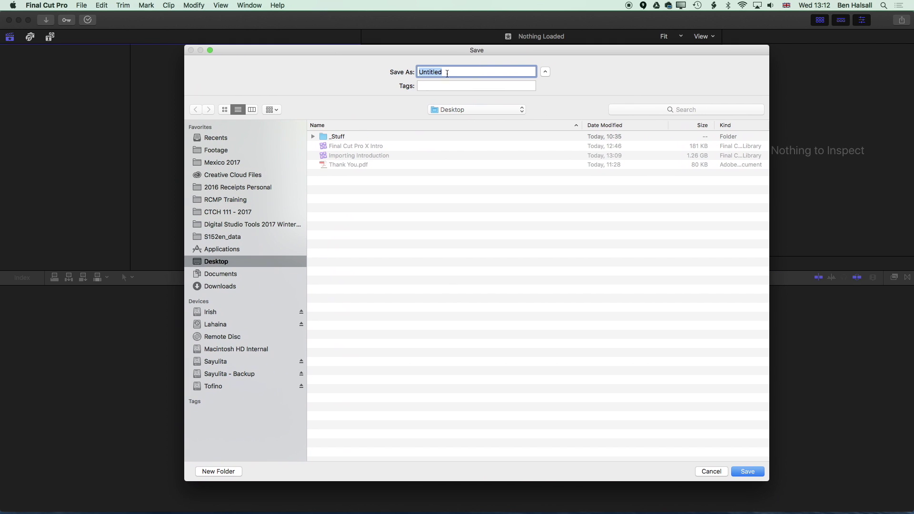
text(Importing Issue)
key(Return)
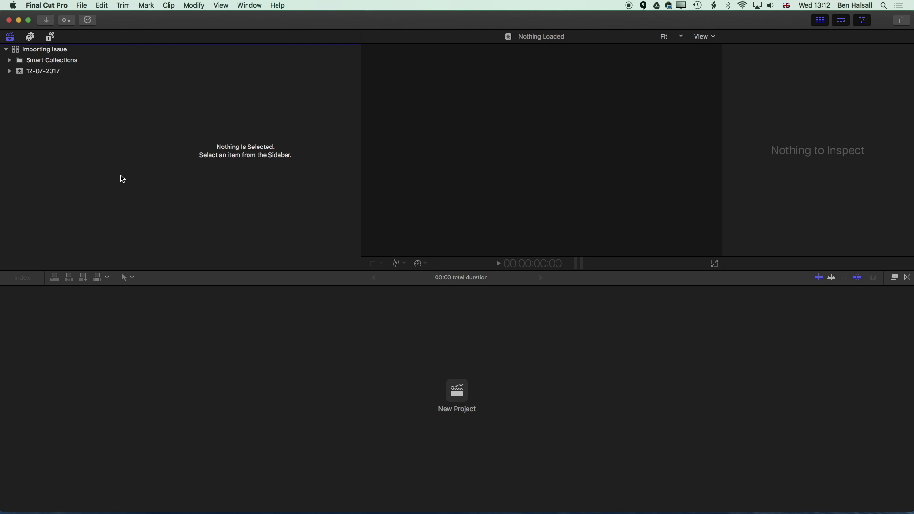
key(super+i)
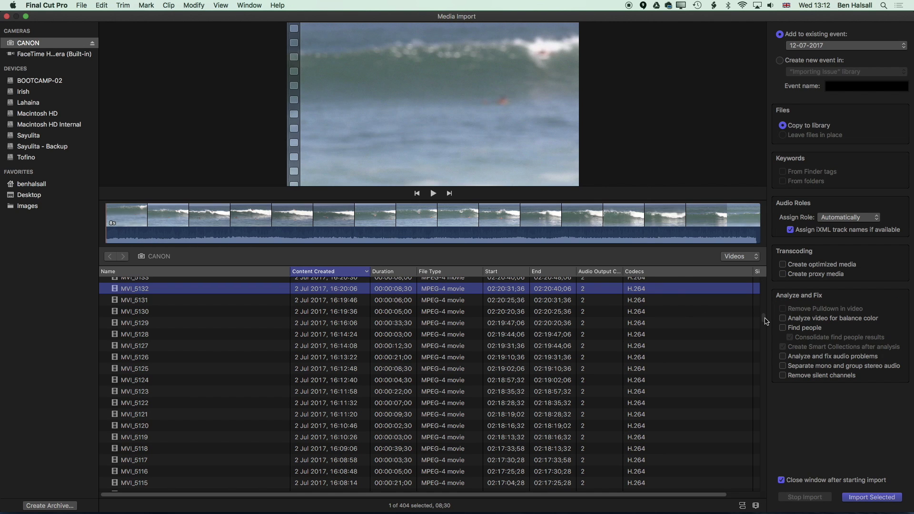
Select clips MVI_5132 through MVI_5075 and import those 58 clips into the 12-07-2017 event.
scroll(403, 401, down, 15)
shift+click(404, 401)
shift+click(408, 446)
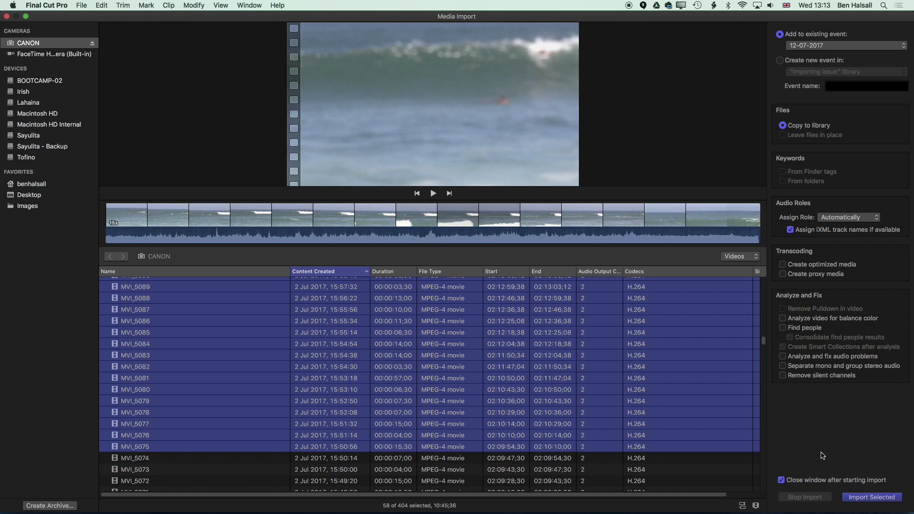
key(Return)
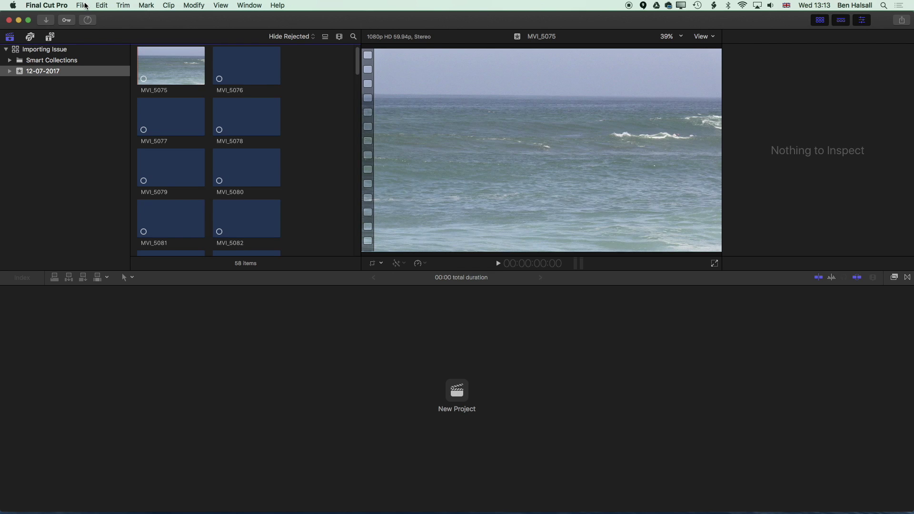
Create a new project named Surf Cabo in the 12-07-2017 event.
click(462, 403)
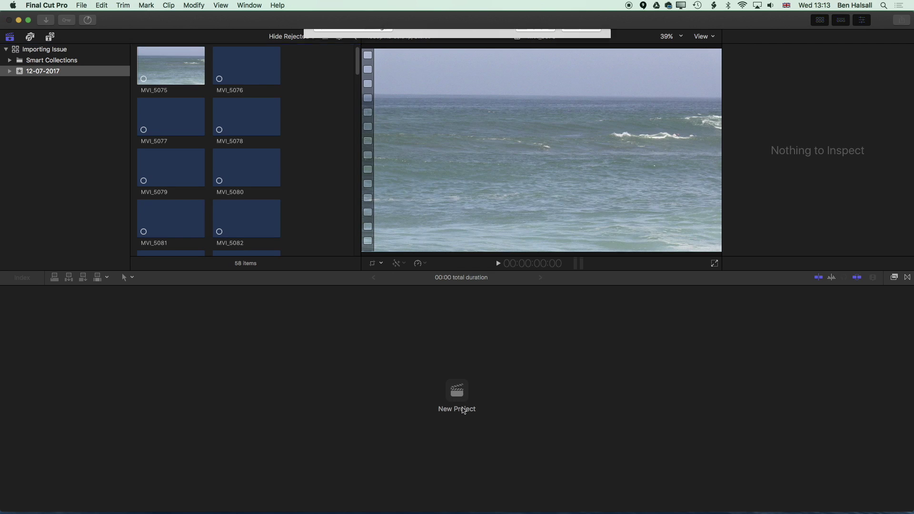
text(Surf C)
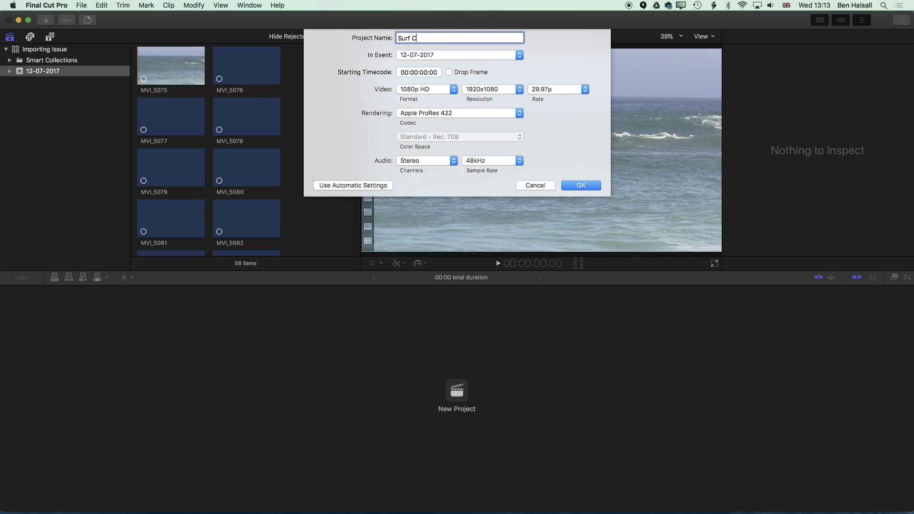
text(oast)
key(Return)
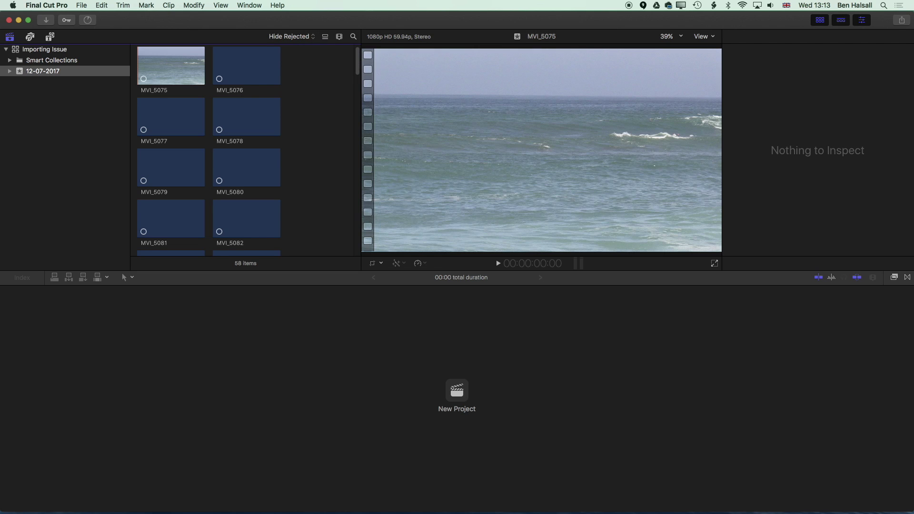
Select all the imported clips in the browser with Cmd+A.
click(186, 149)
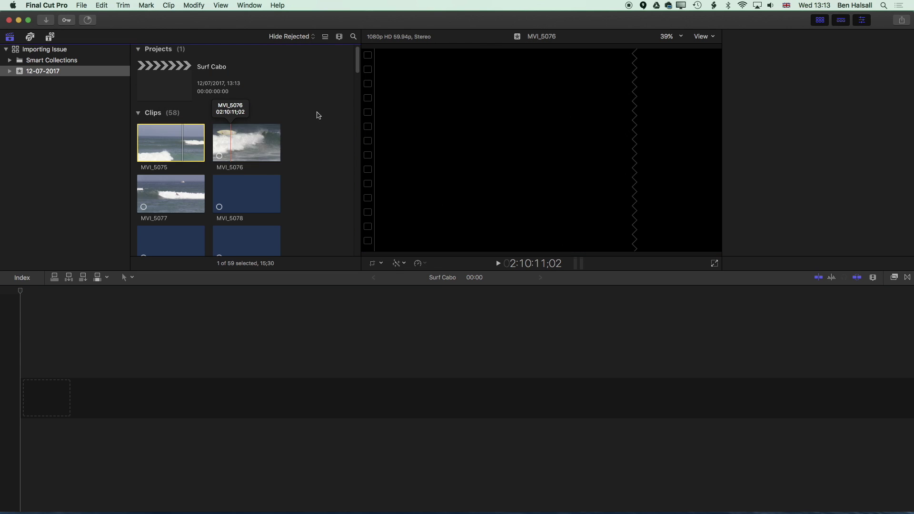
scroll(350, 202, down, 15)
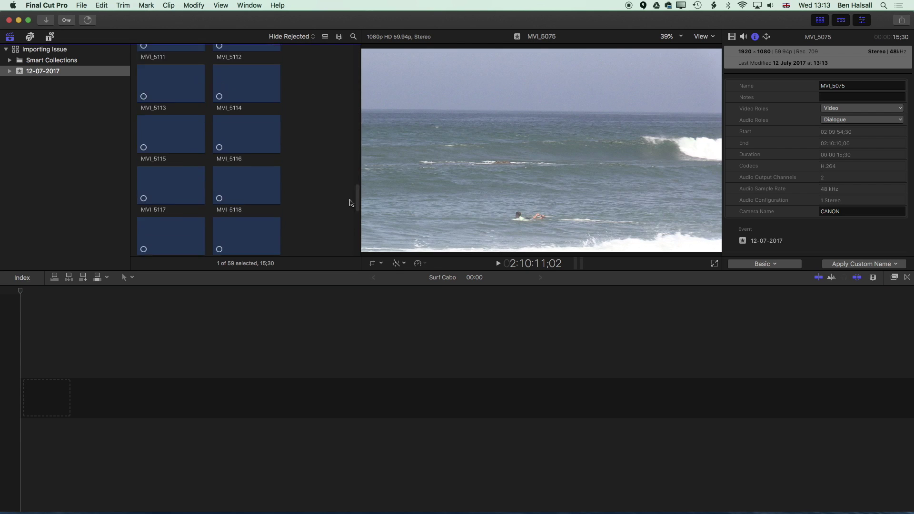
scroll(351, 224, down, 5)
key(super+a)
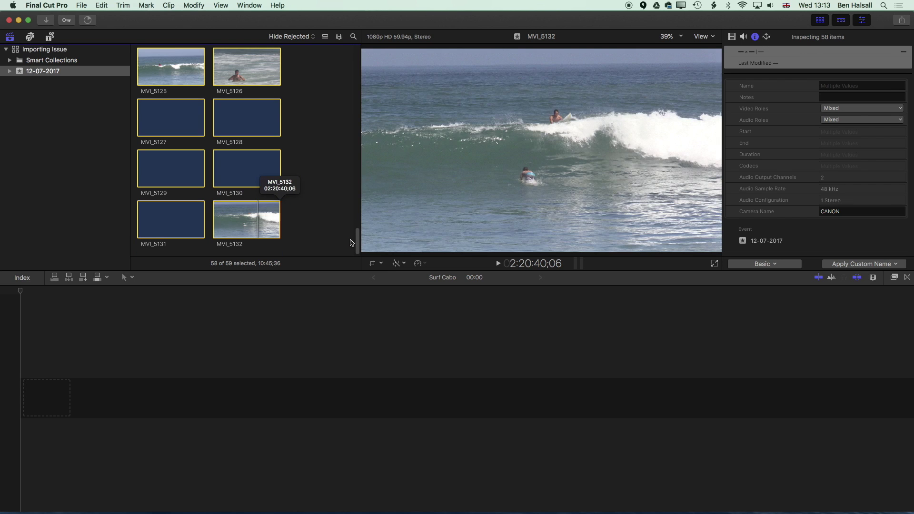
scroll(356, 205, up, 8)
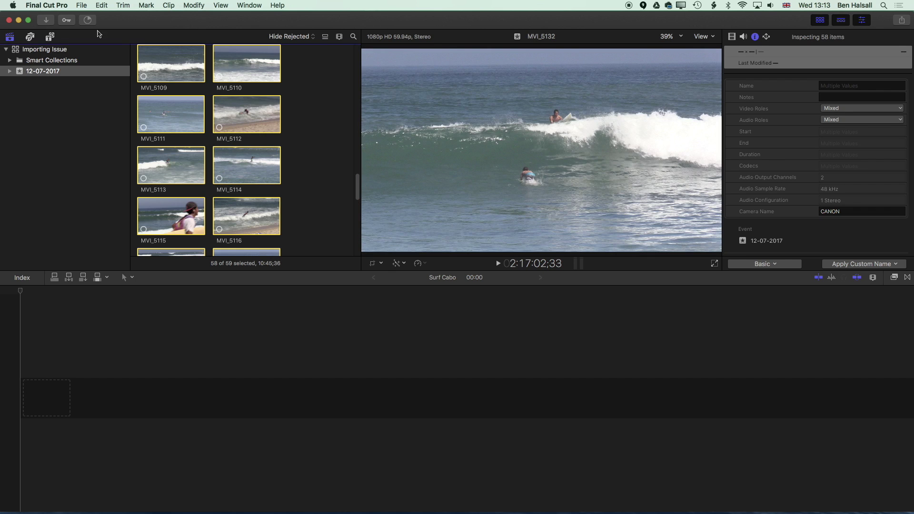
Check the clip import in Background Tasks, paused at 22%, then close it.
click(87, 20)
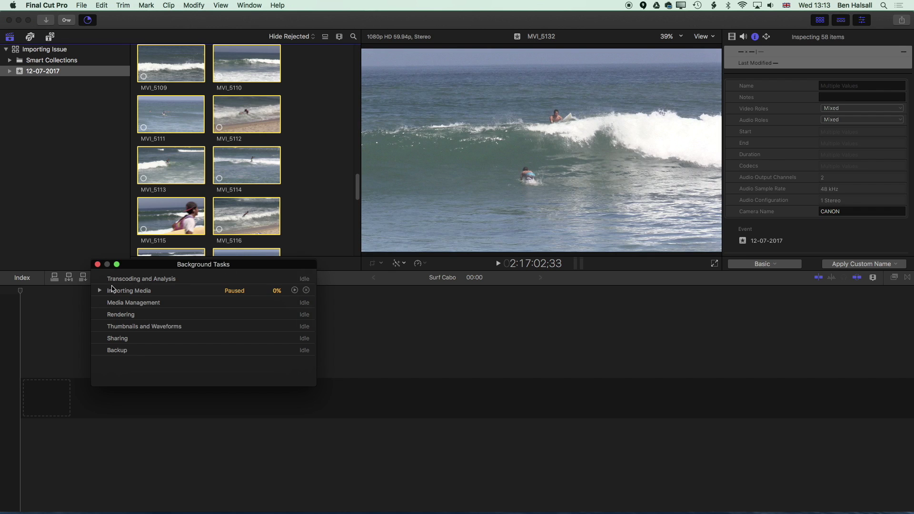
click(78, 386)
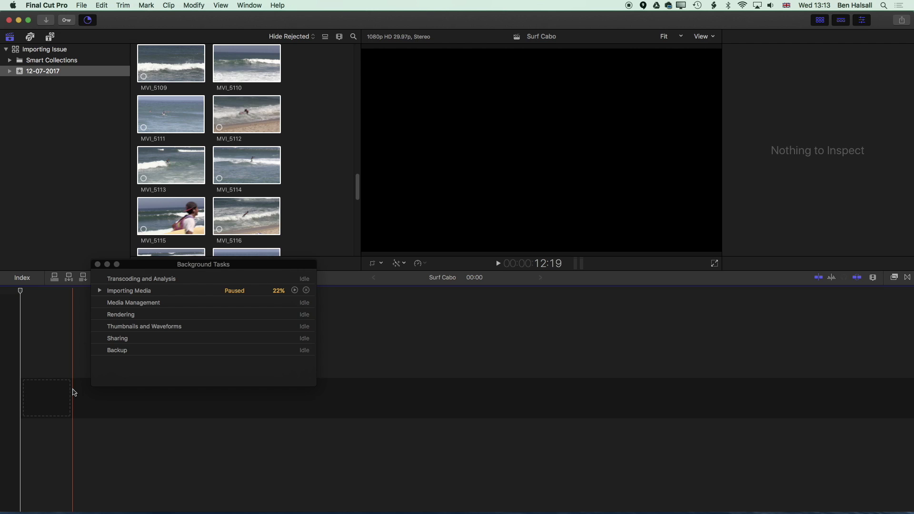
click(98, 265)
Append all the browser clips to the Surf Cabo timeline.
key(super+a)
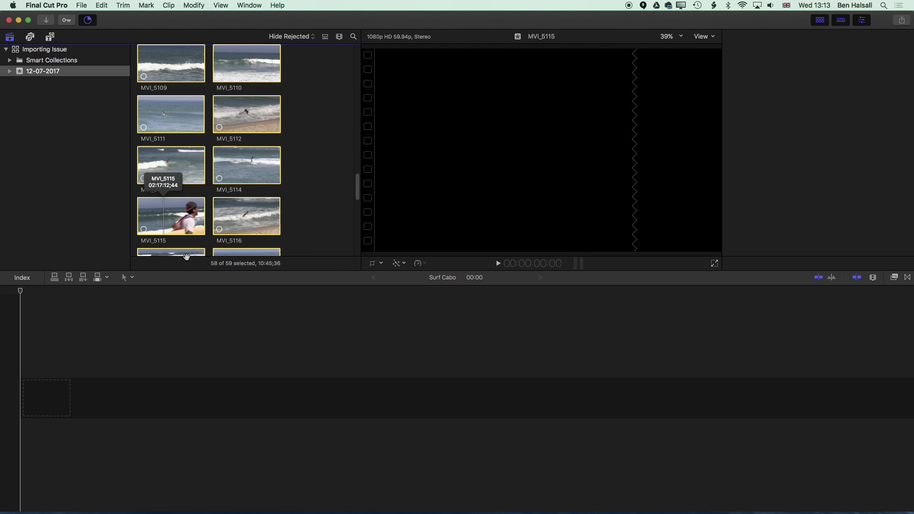
key(e)
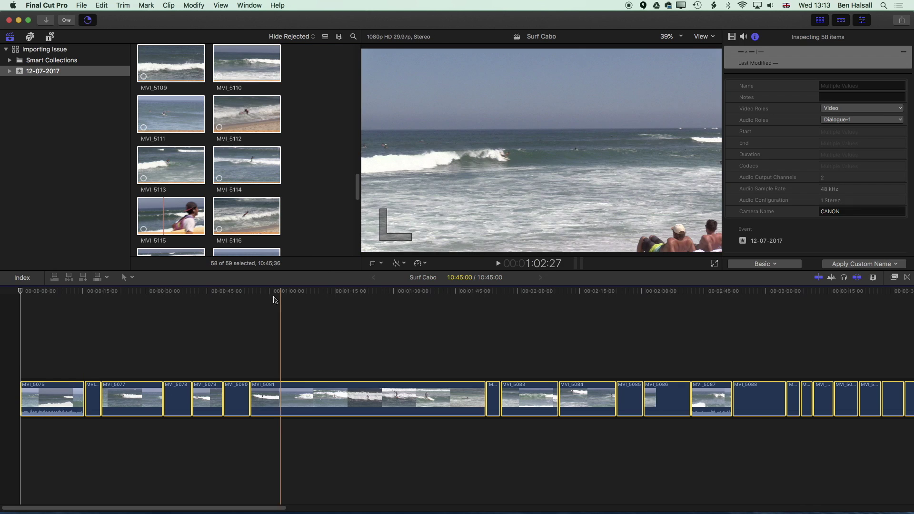
click(336, 317)
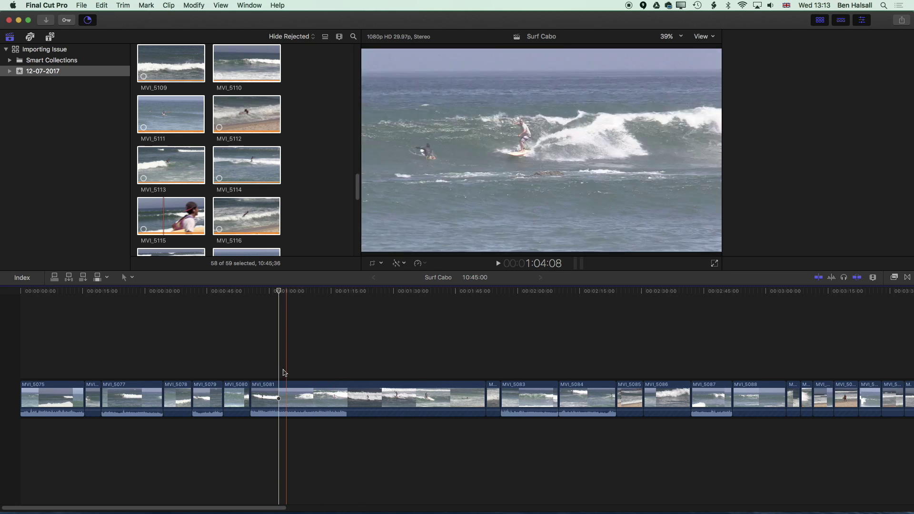
Delete clips MVI_5080 and MVI_5082 from the timeline.
click(240, 400)
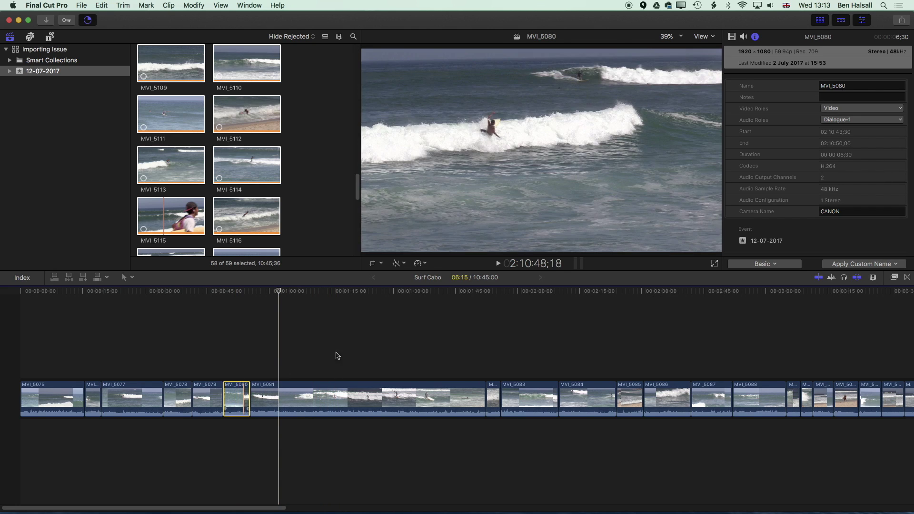
key(Delete)
click(466, 399)
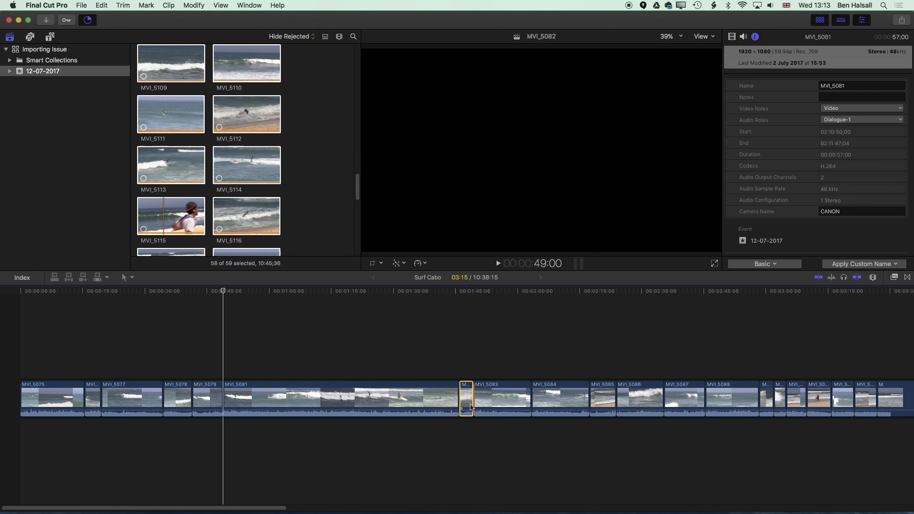
key(Delete)
Resume the import in Background Tasks and skim MVI_5083 and MVI_5081 until it finishes.
click(503, 305)
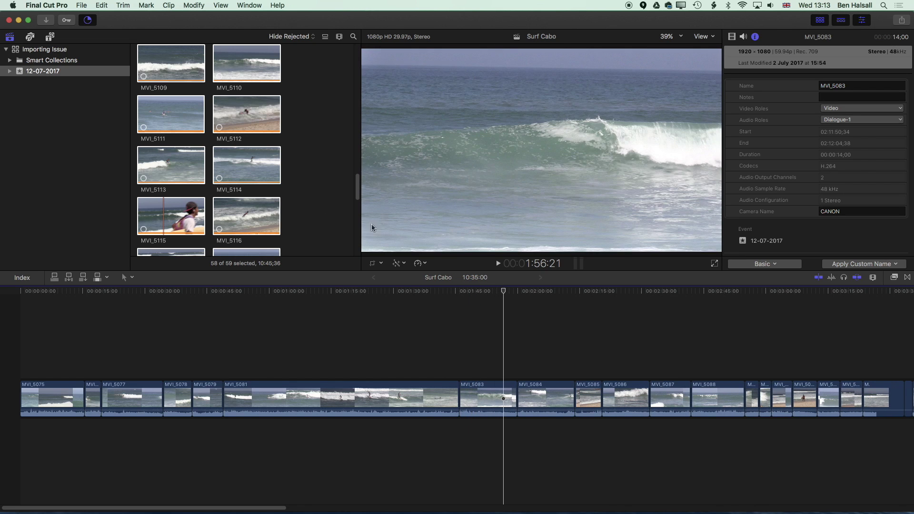
click(88, 21)
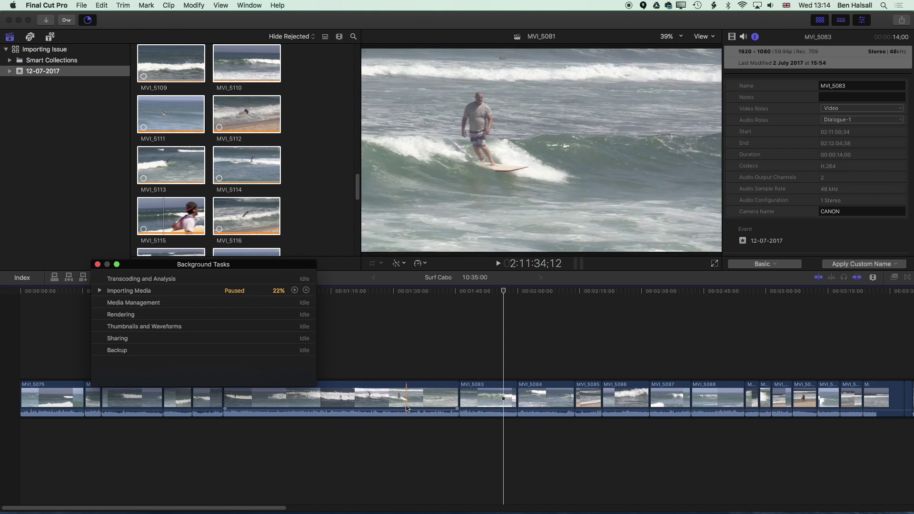
click(382, 294)
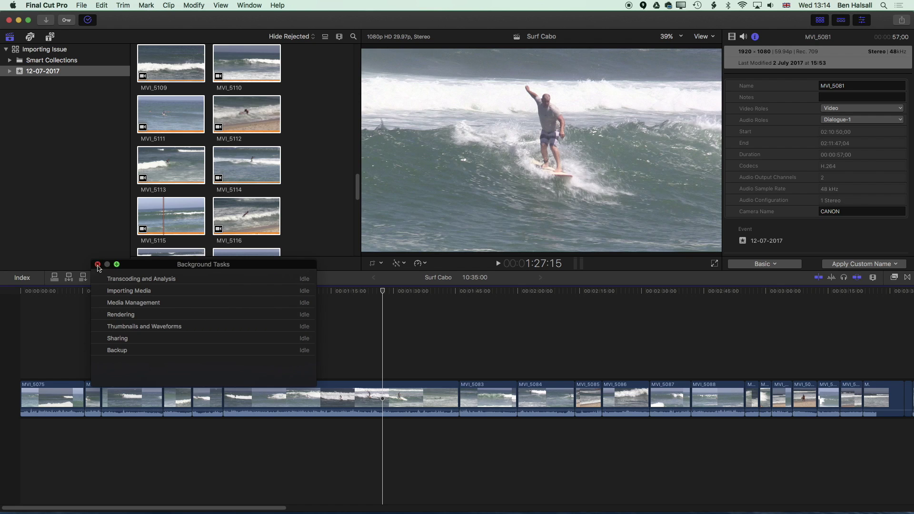
Close Background Tasks and fit the whole 10:35 Surf Cabo edit into the timeline.
click(97, 264)
drag(357, 186, 357, 105)
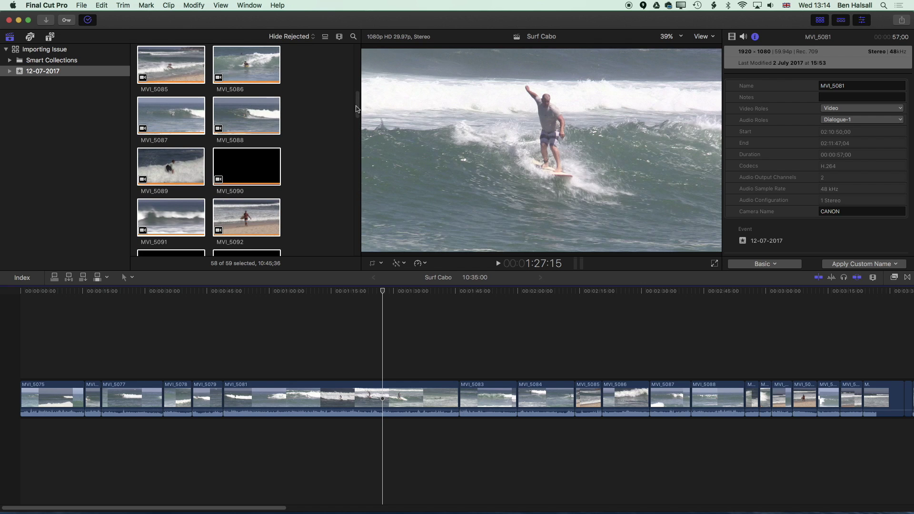
drag(357, 108, 354, 66)
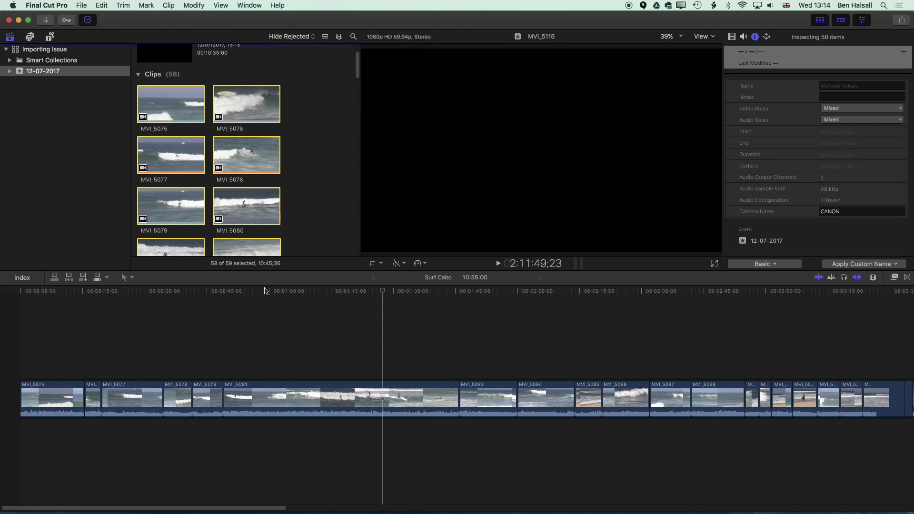
key(shift+z)
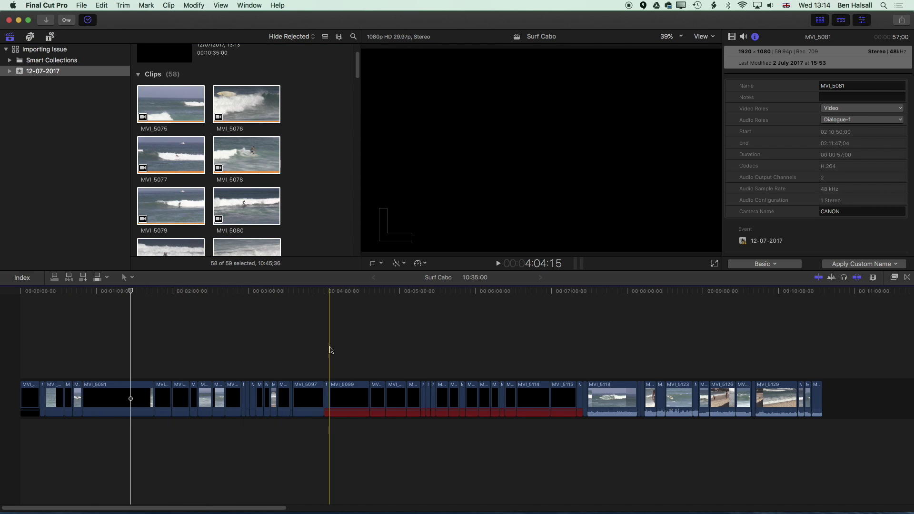
Inspect black clip MVI_5099 by skimming the timeline, then reopen Media Import on the CANON card.
click(351, 292)
click(352, 395)
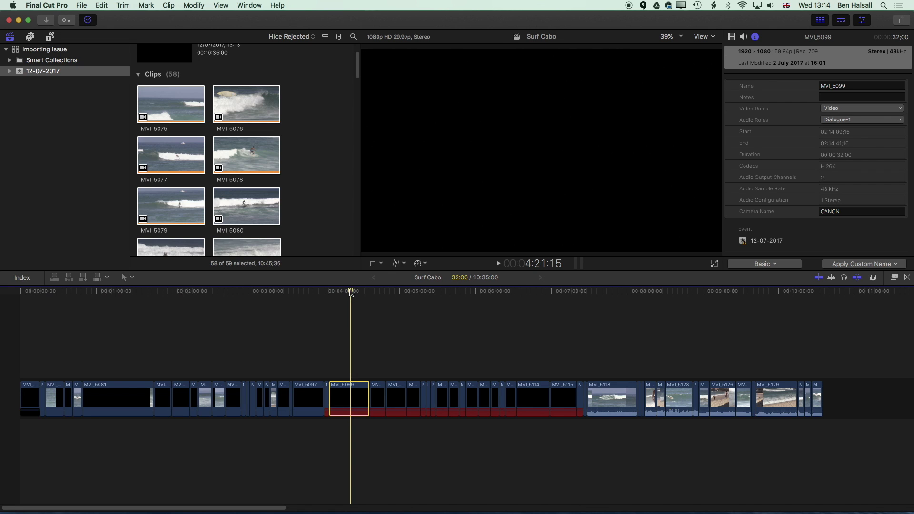
drag(351, 292, 277, 296)
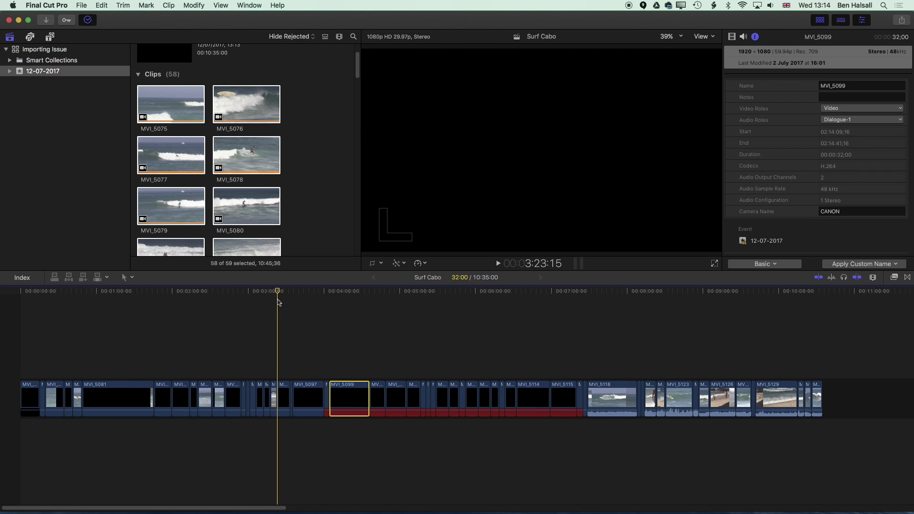
click(206, 294)
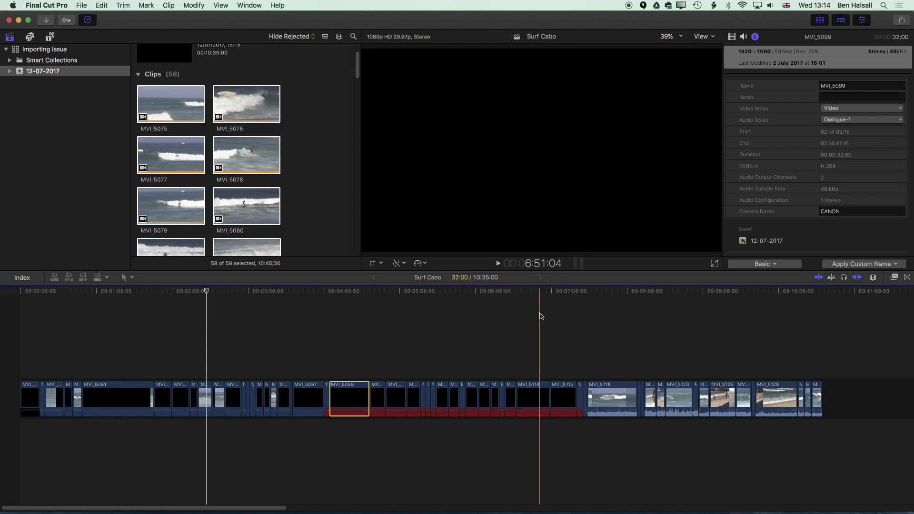
click(621, 293)
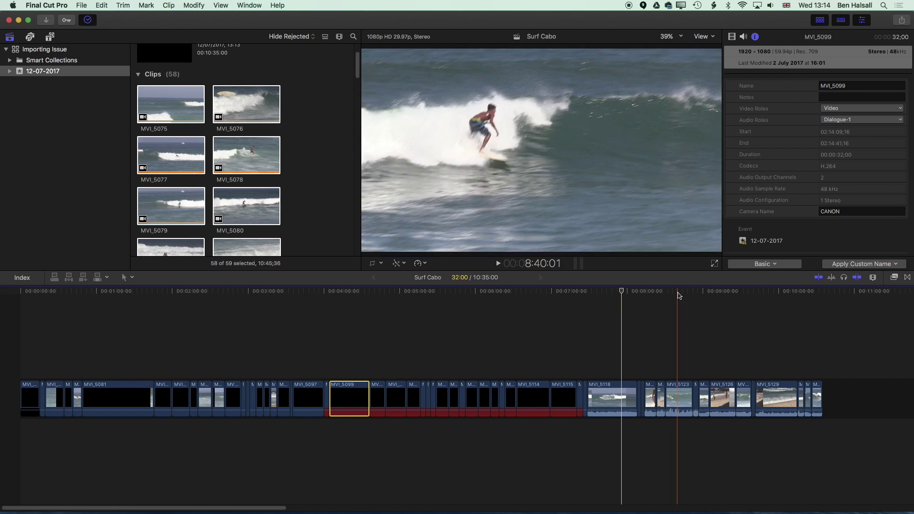
click(680, 295)
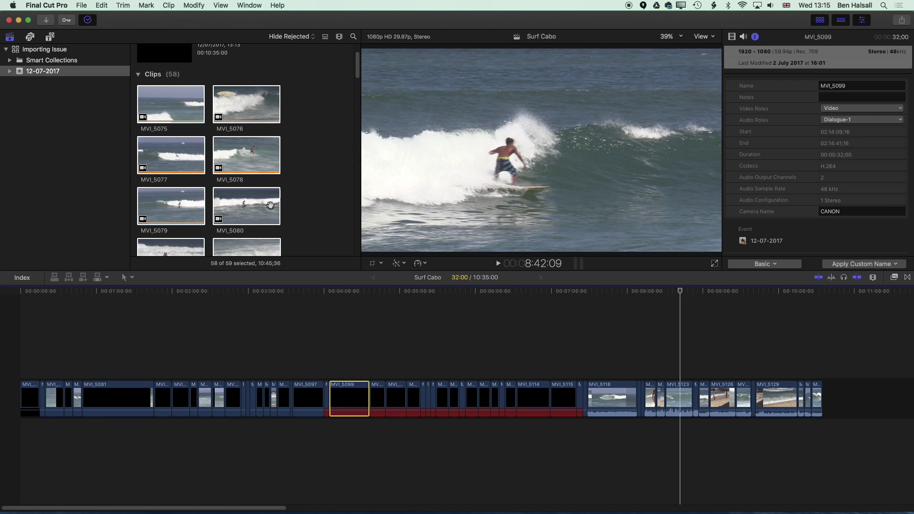
click(295, 301)
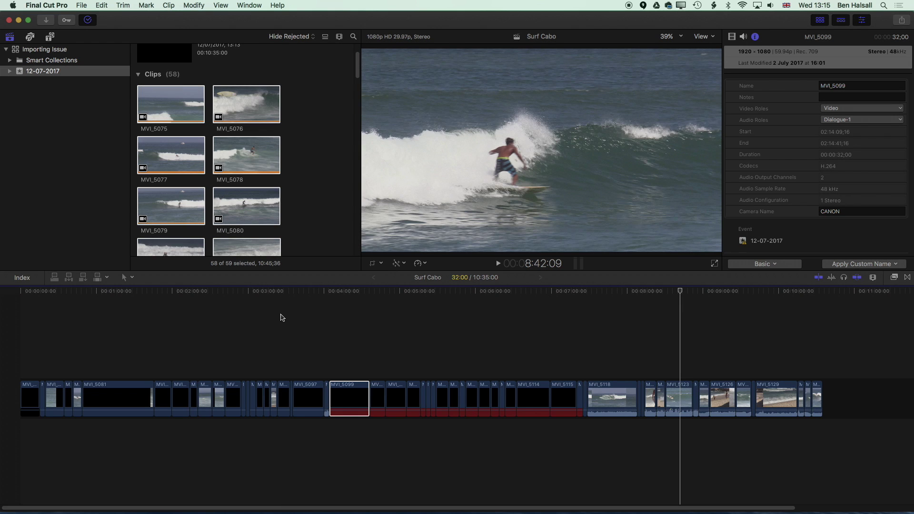
key(super+i)
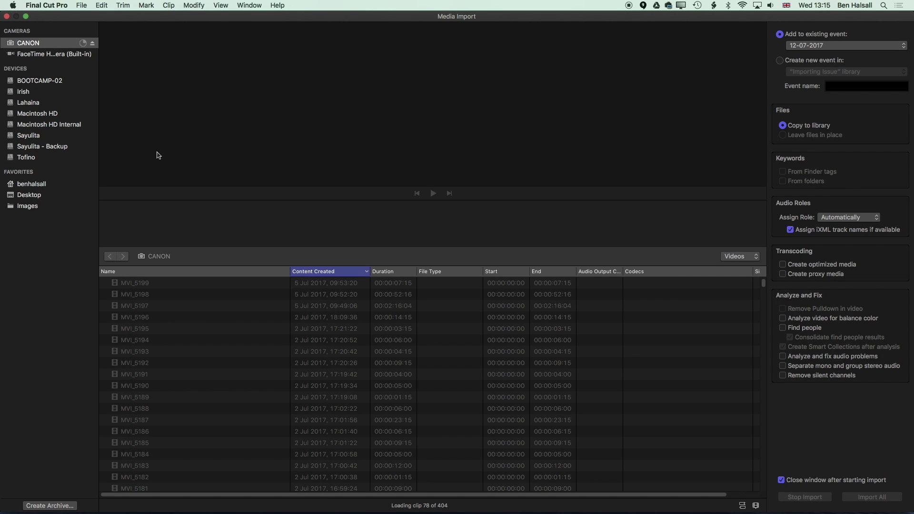
Close Media Import, show MVI_5117's info in the Inspector, and check Background Tasks.
click(7, 18)
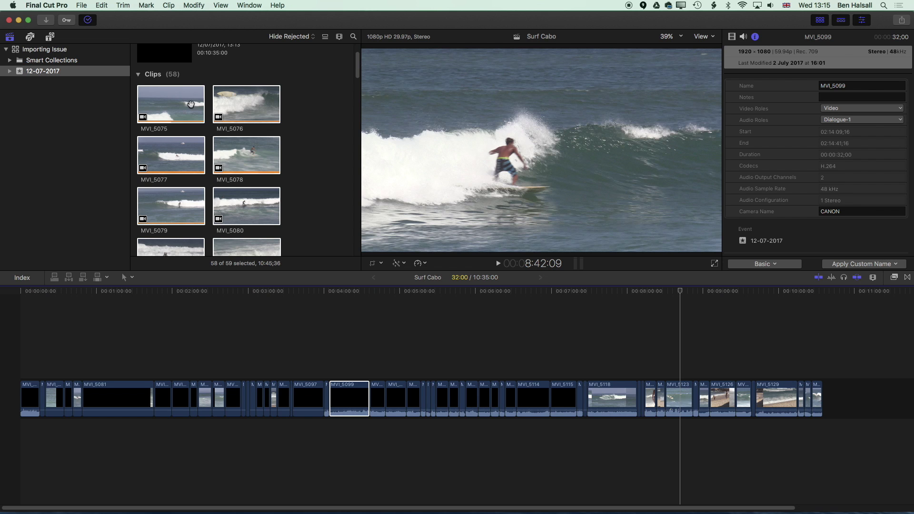
drag(357, 65, 362, 211)
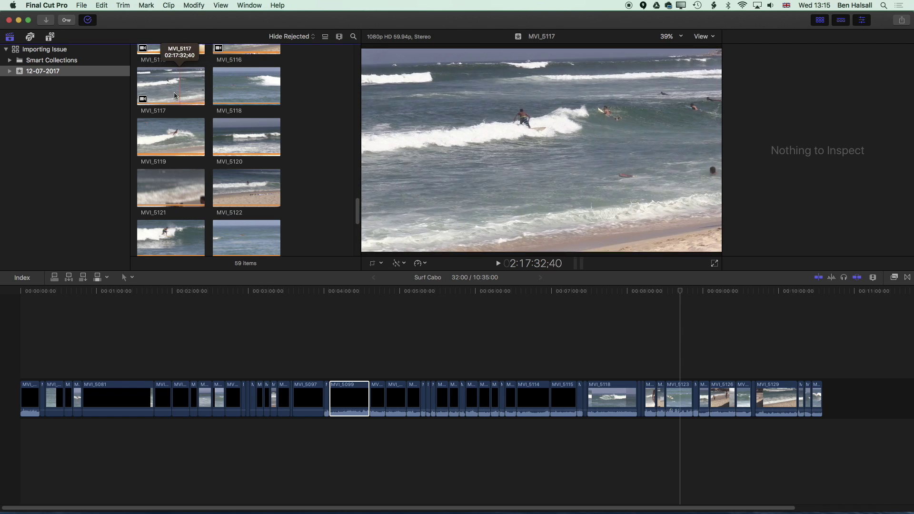
click(176, 97)
key(super+4)
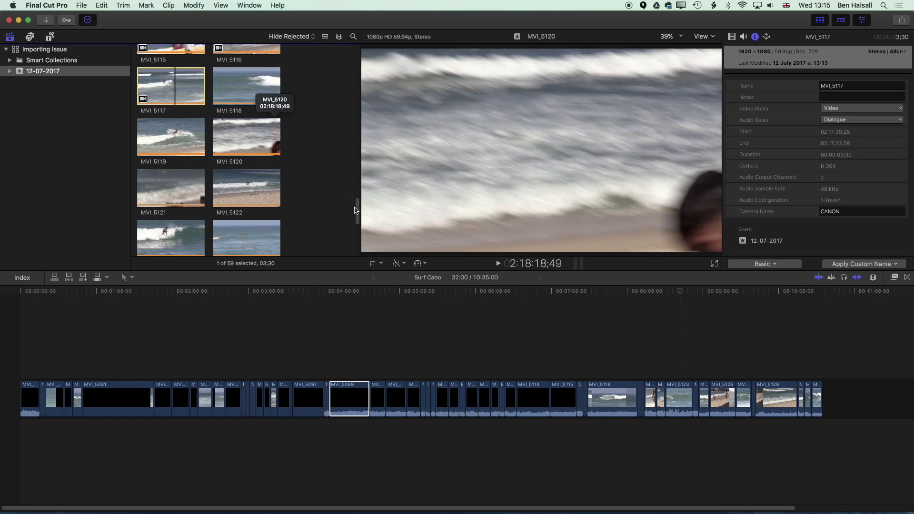
drag(357, 212, 358, 205)
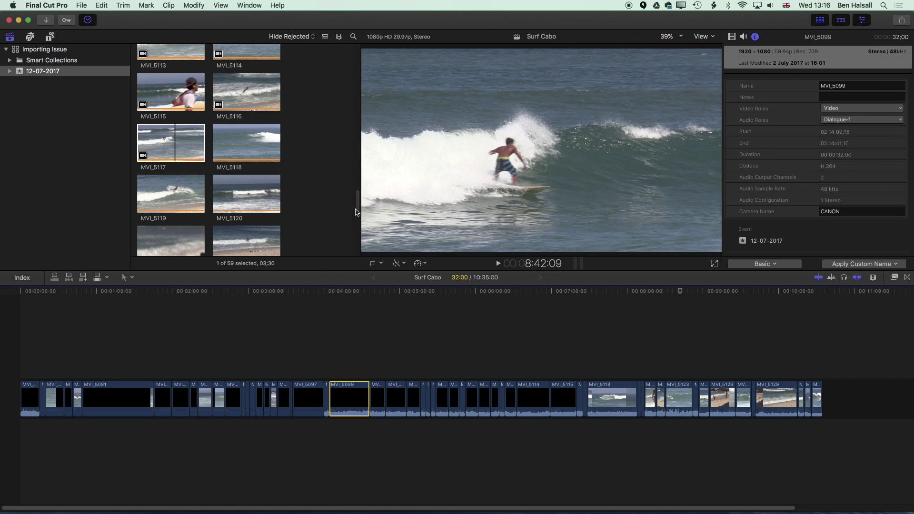
drag(356, 210, 356, 207)
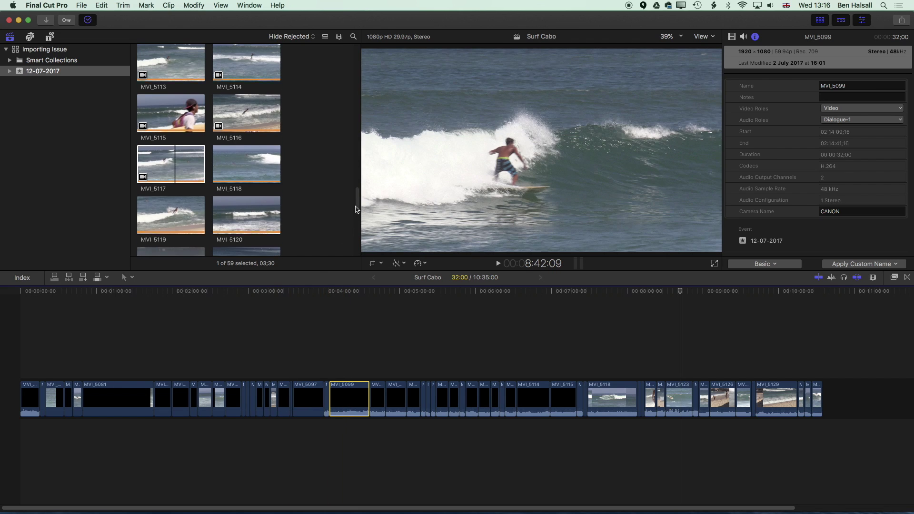
click(88, 20)
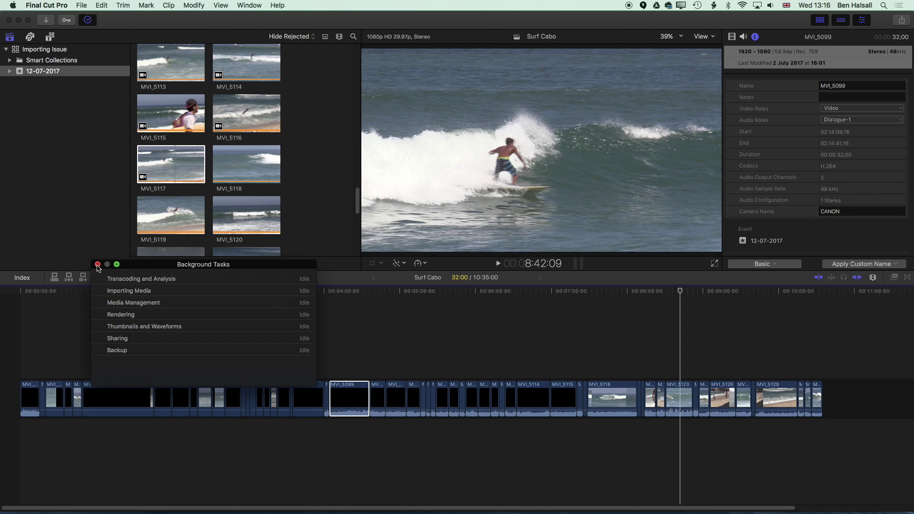
Close Background Tasks and select the 43 clips MVI_5075 through MVI_5117 in the browser.
click(97, 265)
click(173, 164)
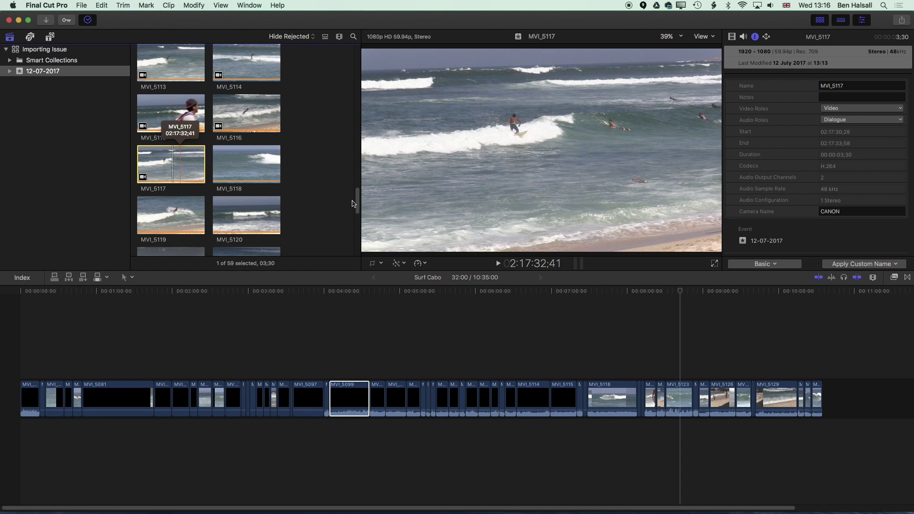
scroll(248, 153, up, 15)
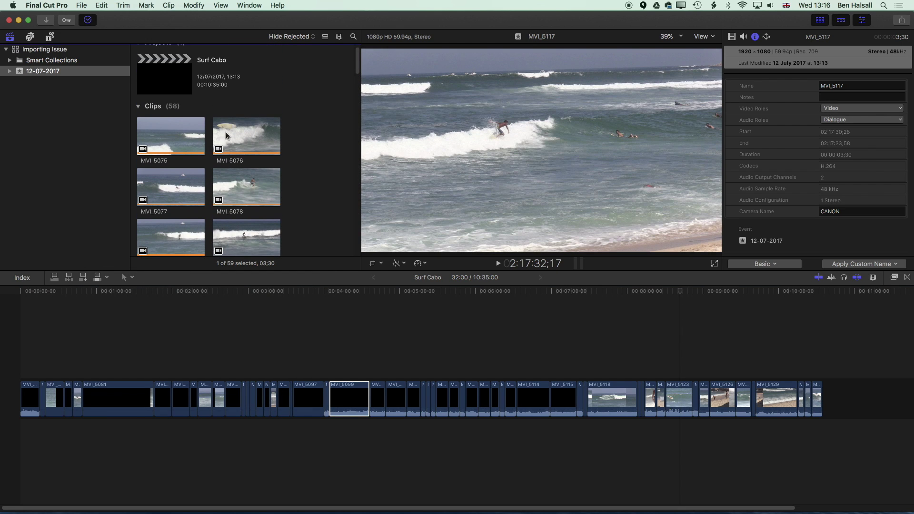
shift+click(171, 138)
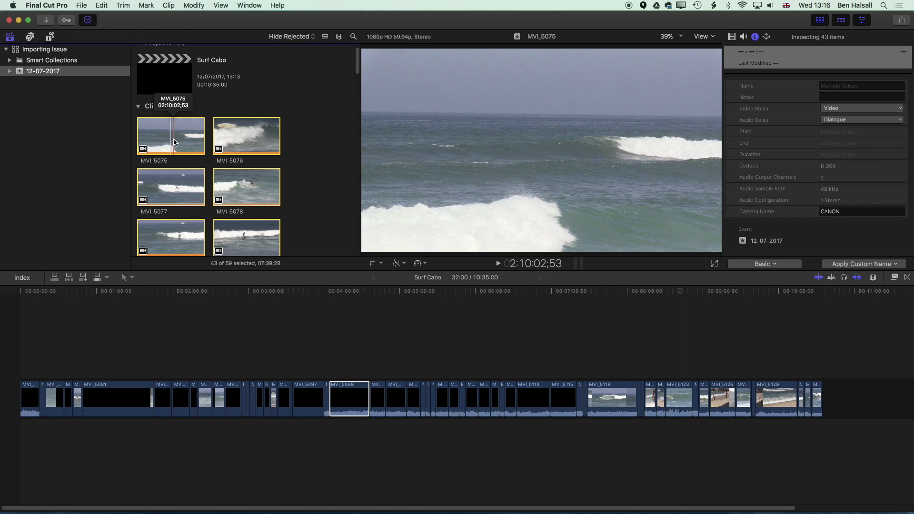
drag(358, 60, 359, 158)
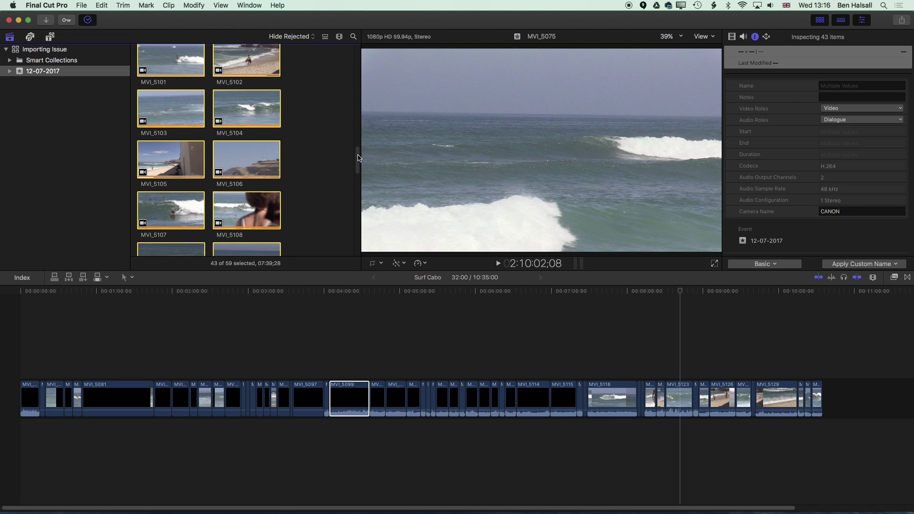
click(81, 5)
Reimport the 43 selected clips' media via File > Import > Reimport from Camera/Archive, confirming Continue.
mouse_move(102, 66)
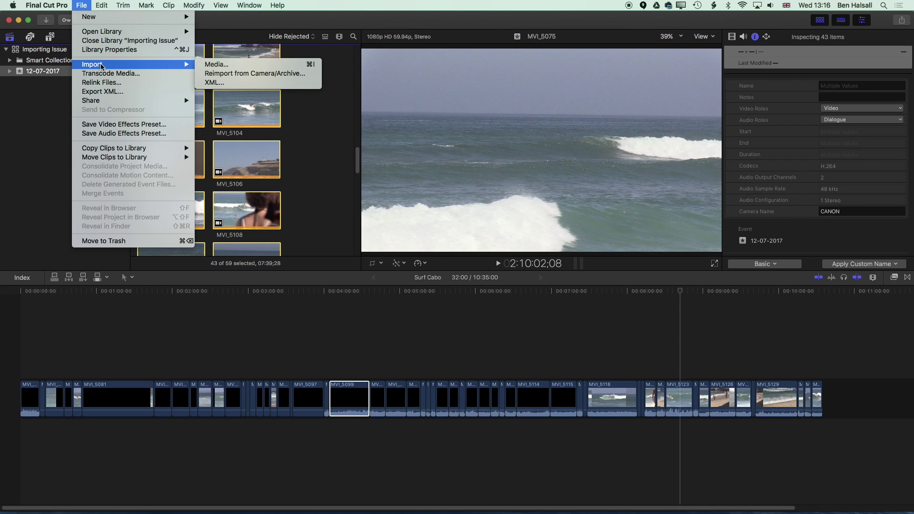
click(256, 75)
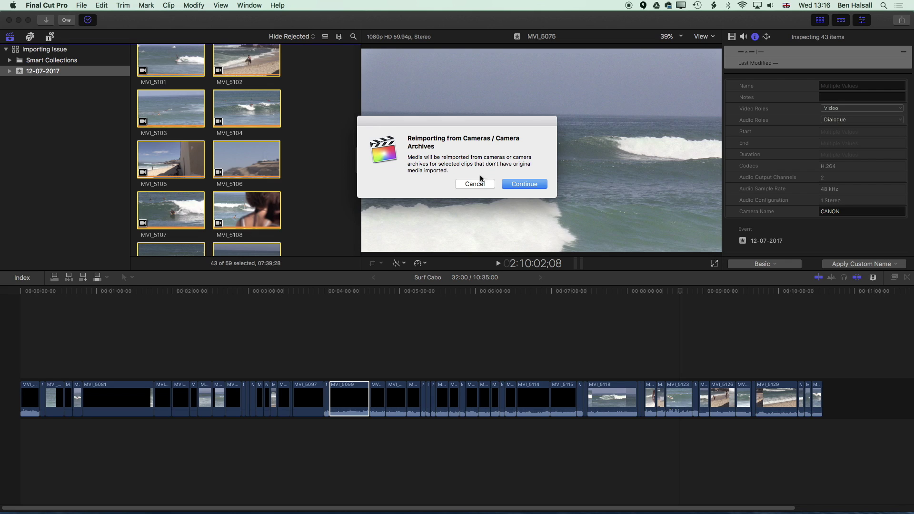
click(524, 188)
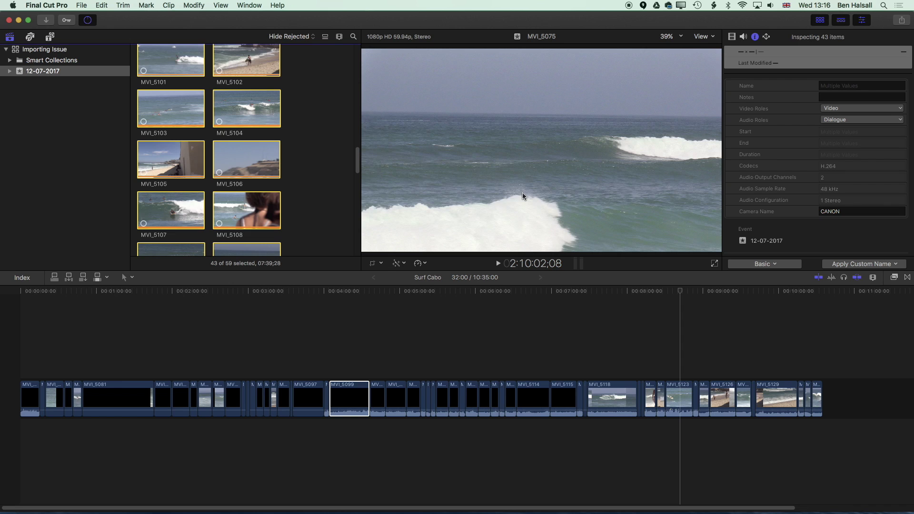
Watch the Importing Media progress in Background Tasks until all tasks are idle, then close it.
click(86, 22)
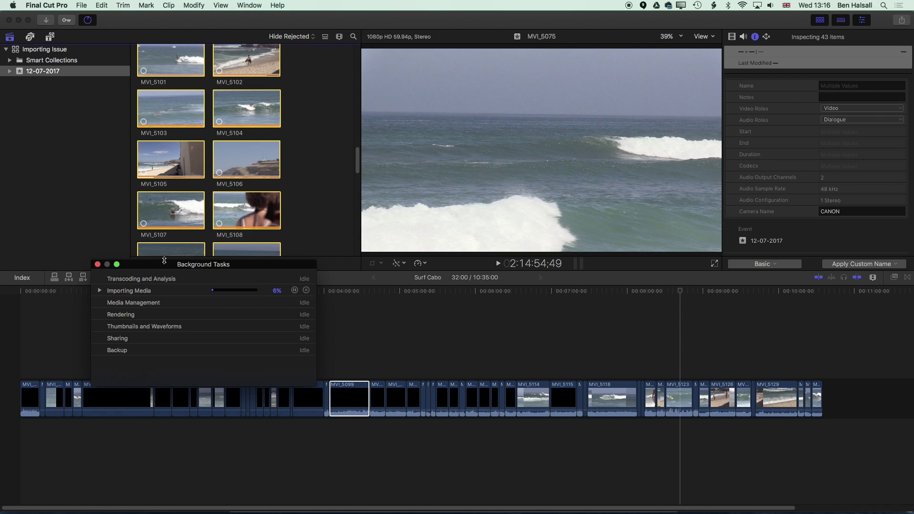
drag(164, 261, 175, 156)
click(111, 186)
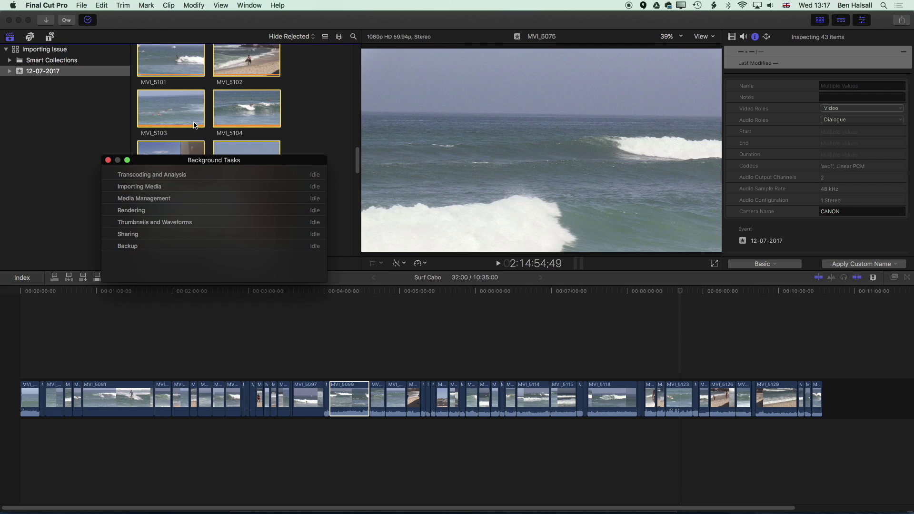
click(108, 160)
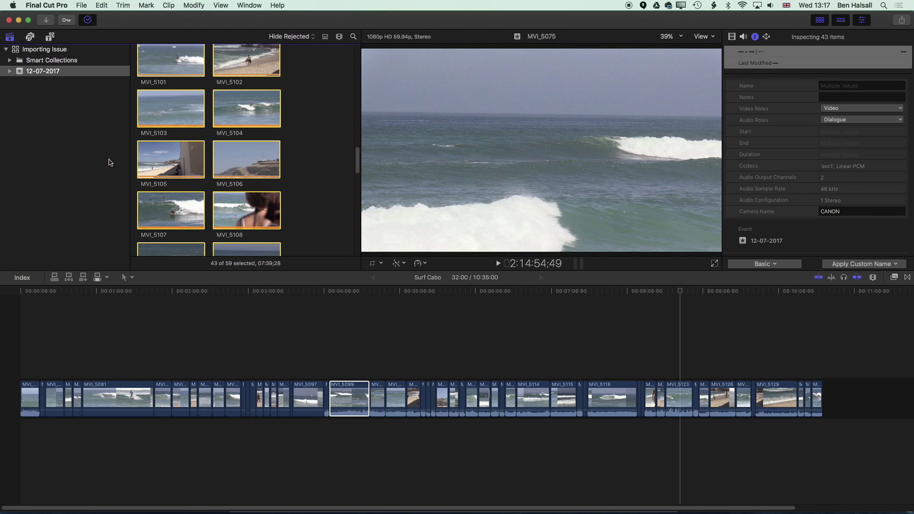
Attempt to eject CANON from a new Finder window, dismiss the 'in use by Final Cut Pro' error, and go back to Final Cut Pro.
key(super+Tab)
key(super+Tab)
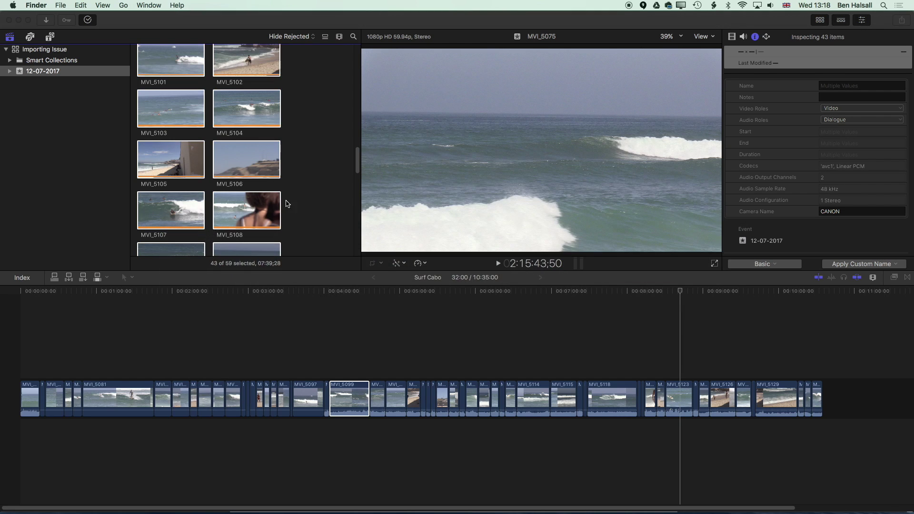
key(super+n)
click(438, 57)
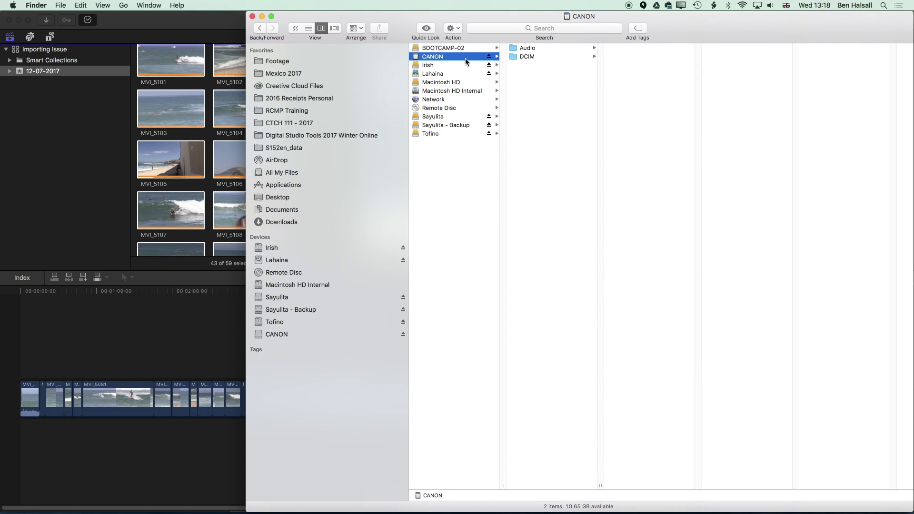
click(489, 56)
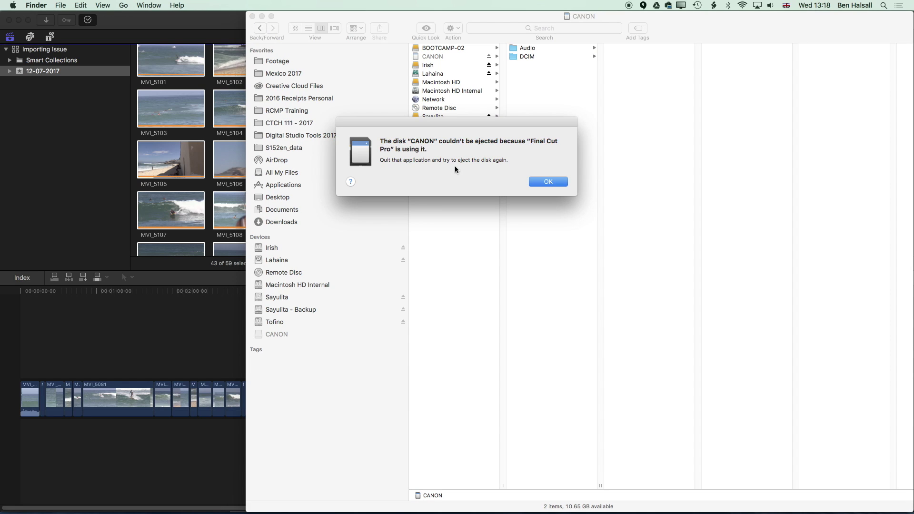
click(553, 183)
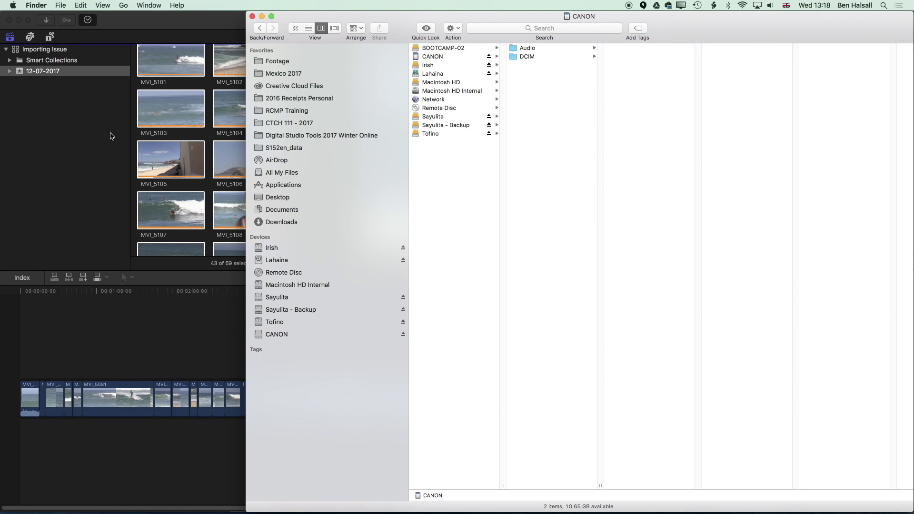
click(89, 114)
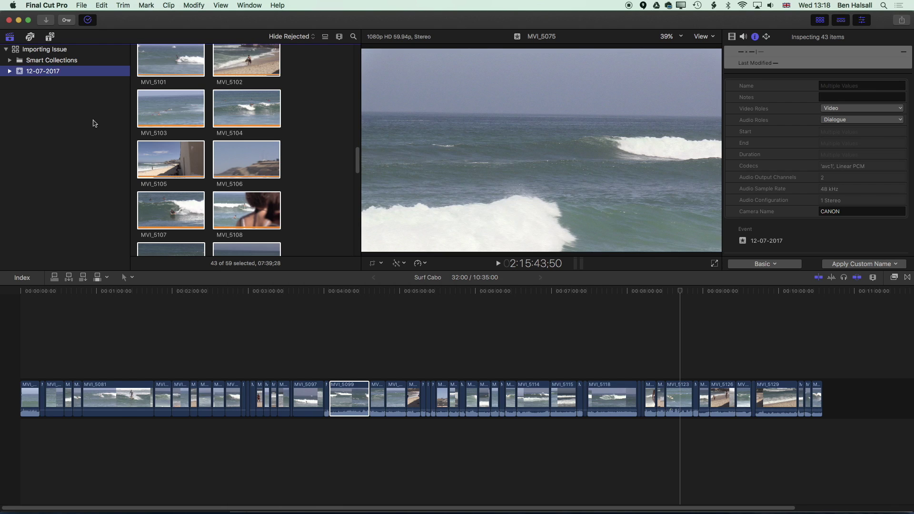
click(81, 5)
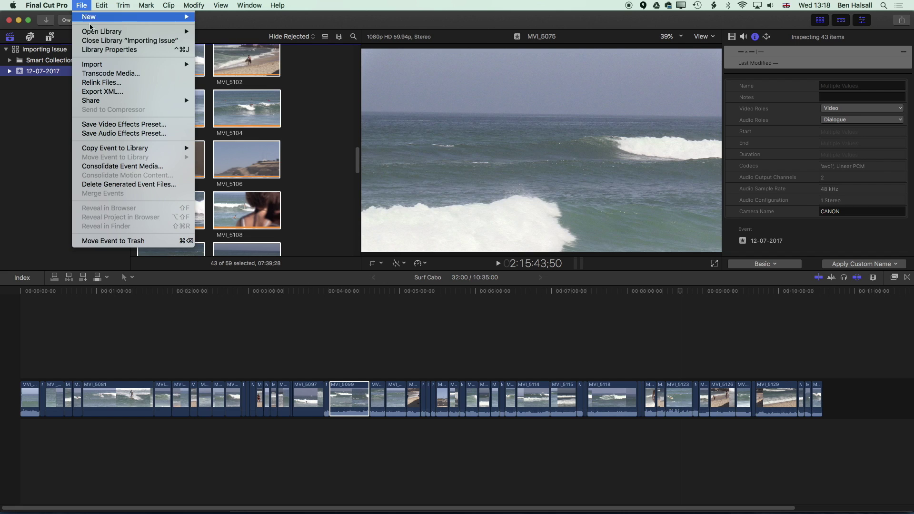
mouse_move(99, 65)
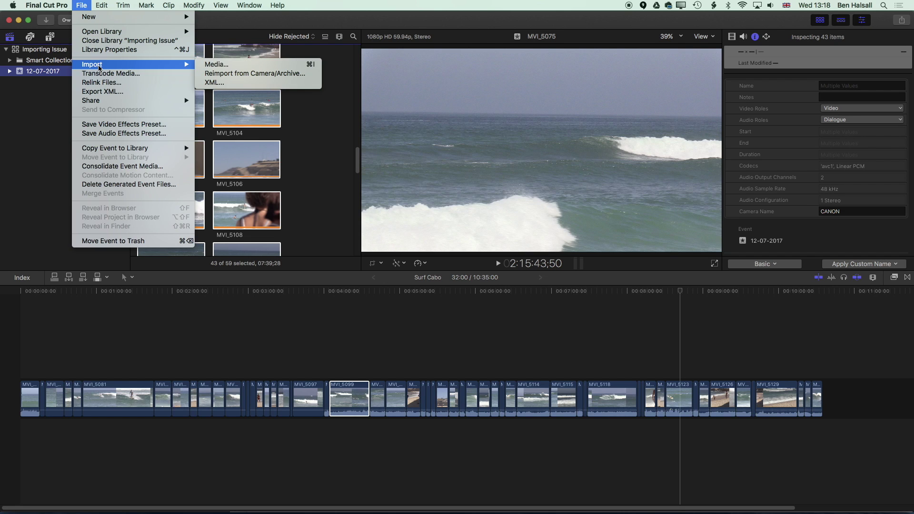
click(209, 65)
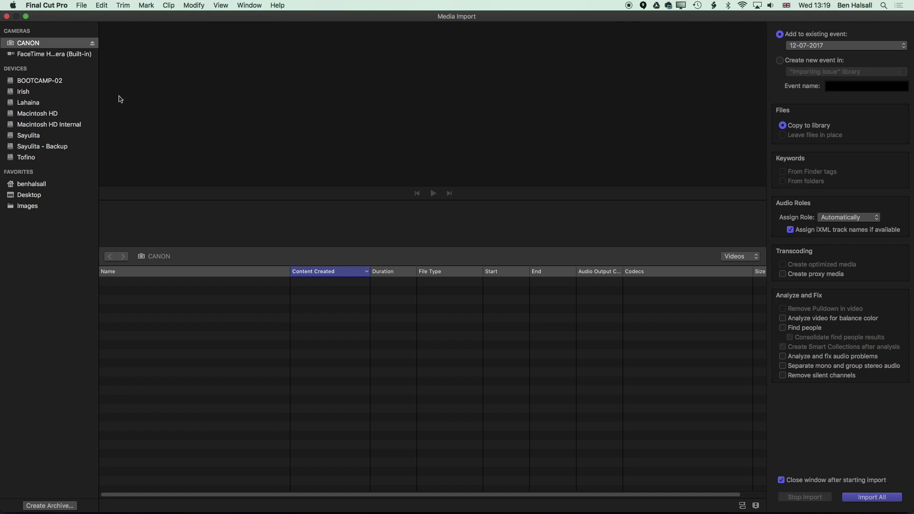
click(7, 17)
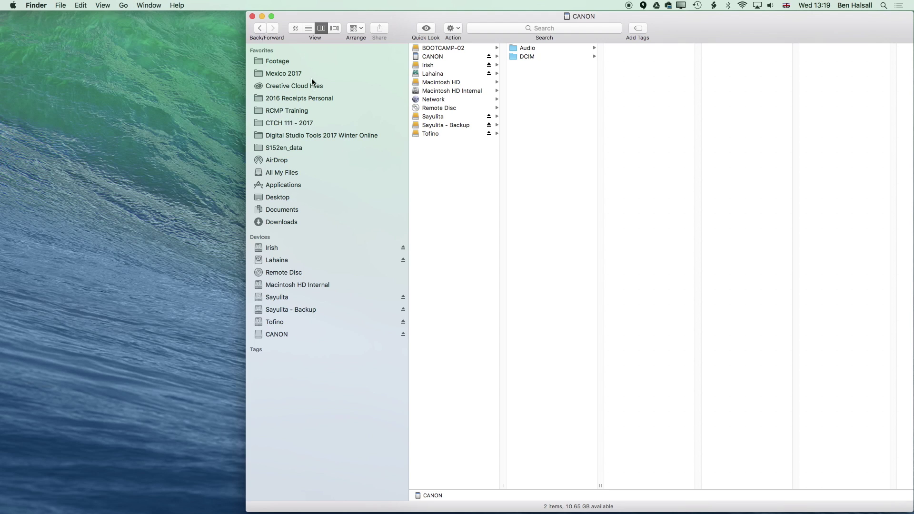
Eject the CANON card from the Finder sidebar, leaving only the computer's 10 drives.
click(422, 58)
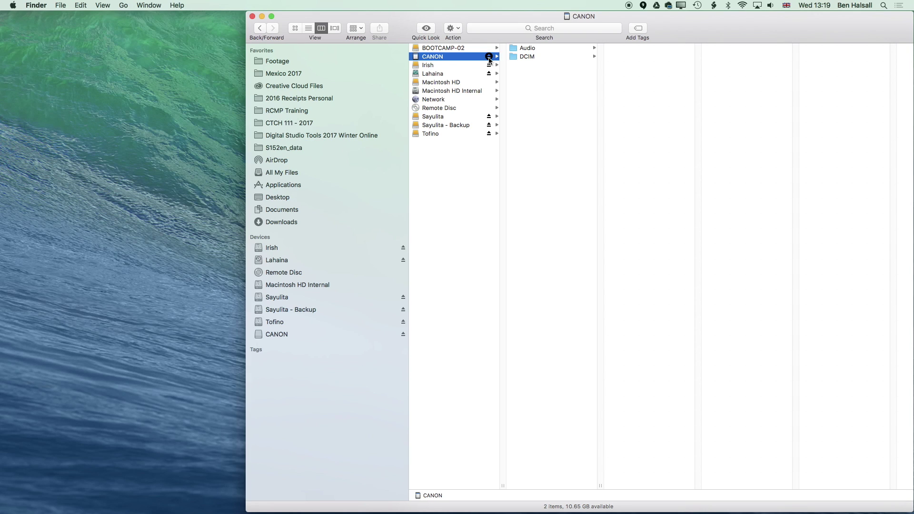
click(489, 56)
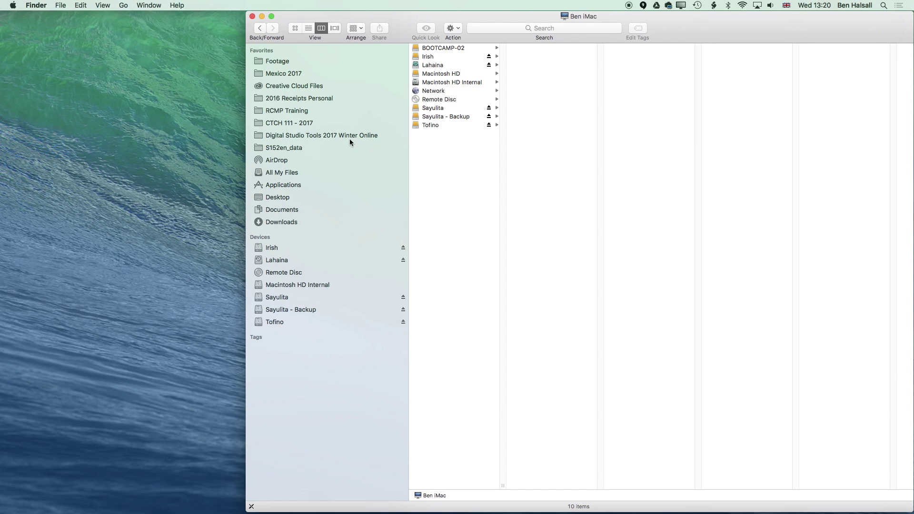
Relaunch Final Cut Pro from the Dock, deselect the browser clips, and confirm Background Tasks are all idle.
mouse_move(222, 512)
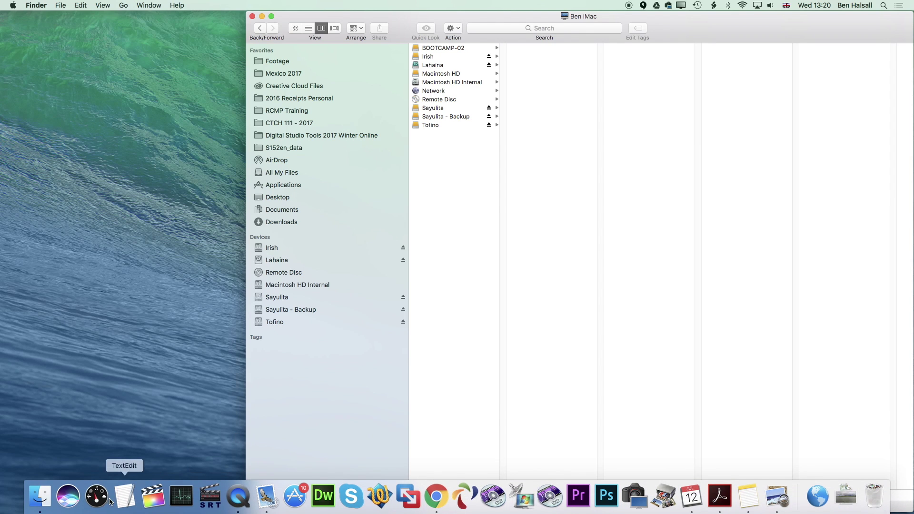
click(153, 496)
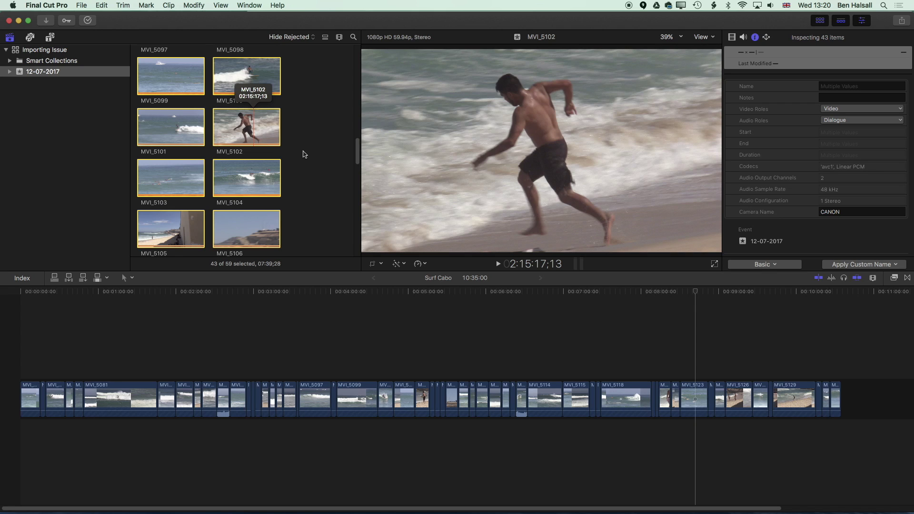
click(303, 154)
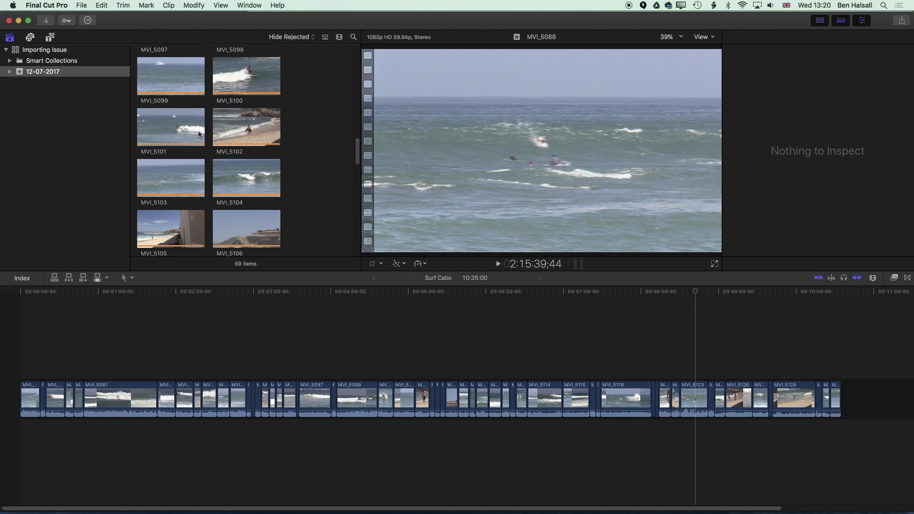
click(87, 21)
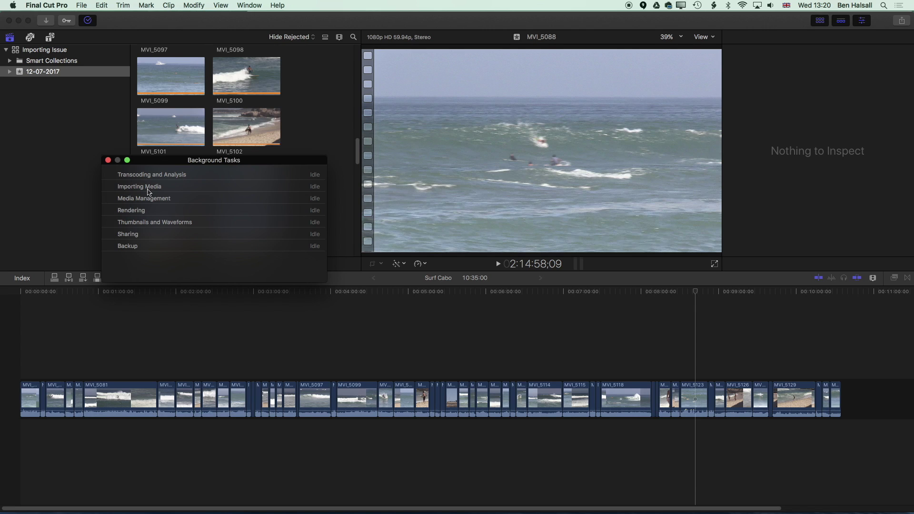